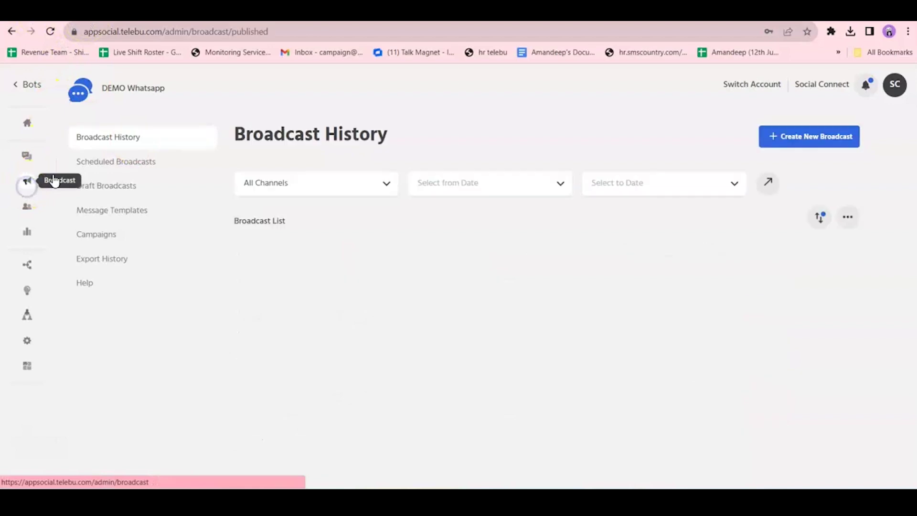
- Open the Broadcast History page and look over its heading and broadcast list
{"action": "left_click", "coordinate": [109, 138]}
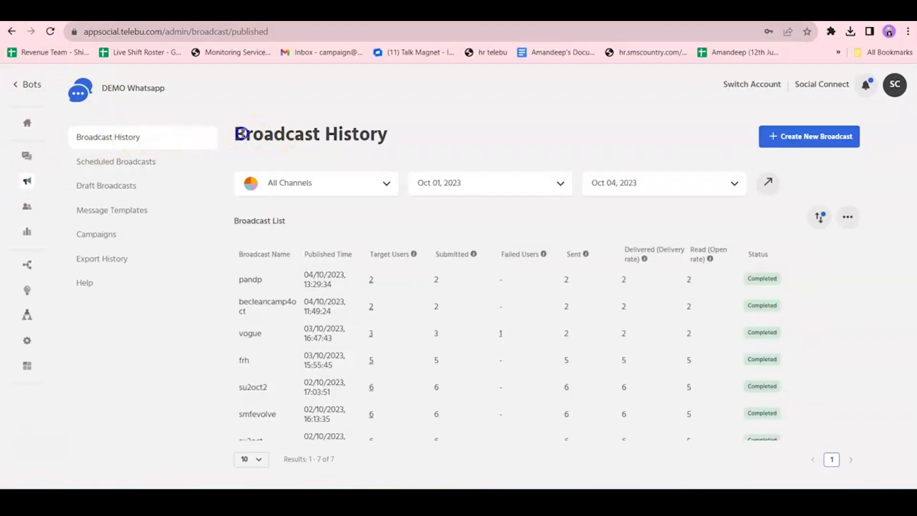
{"action": "left_click_drag", "start_coordinate": [242, 134], "coordinate": [390, 115]}
{"action": "left_click", "coordinate": [417, 137]}
{"action": "left_click", "coordinate": [243, 223]}
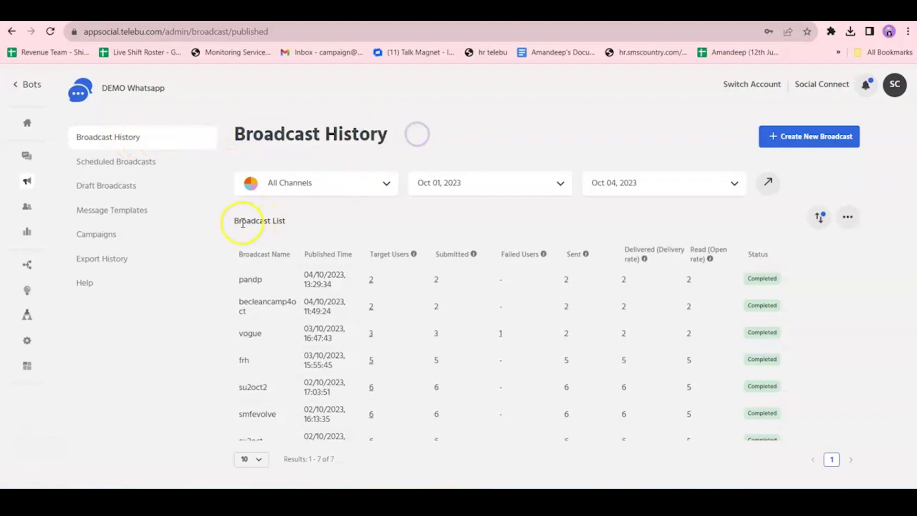
{"action": "left_click_drag", "start_coordinate": [239, 223], "coordinate": [314, 231]}
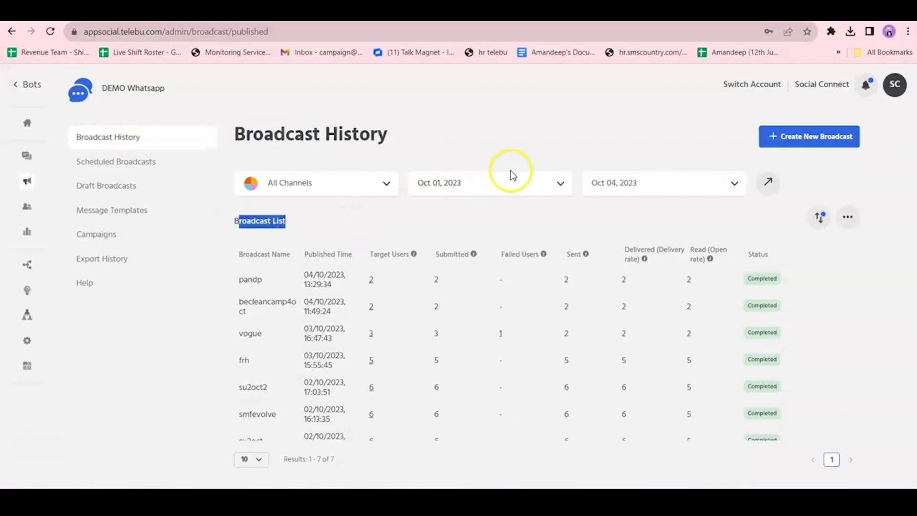
- Filter the broadcast history to All Channels with a date range from Oct 01, 2023 to Oct 04, 2023
{"action": "left_click", "coordinate": [338, 184]}
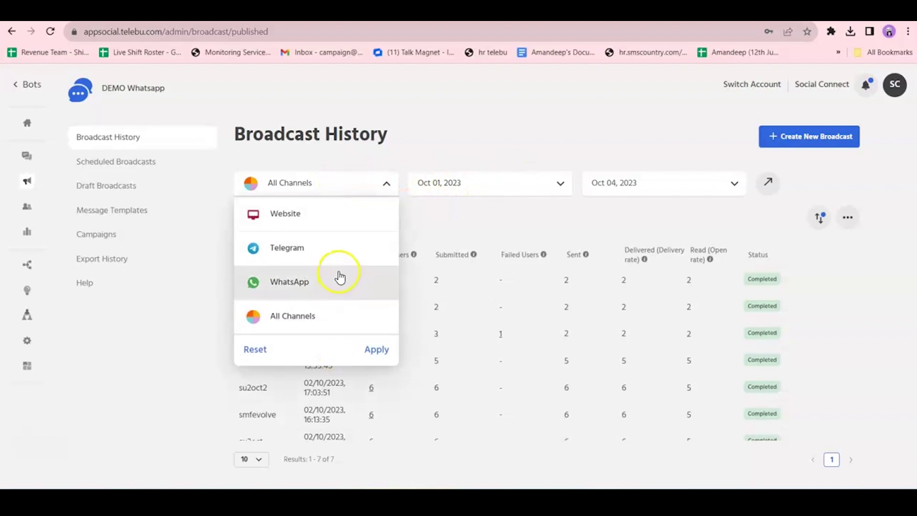
{"action": "left_click", "coordinate": [375, 349]}
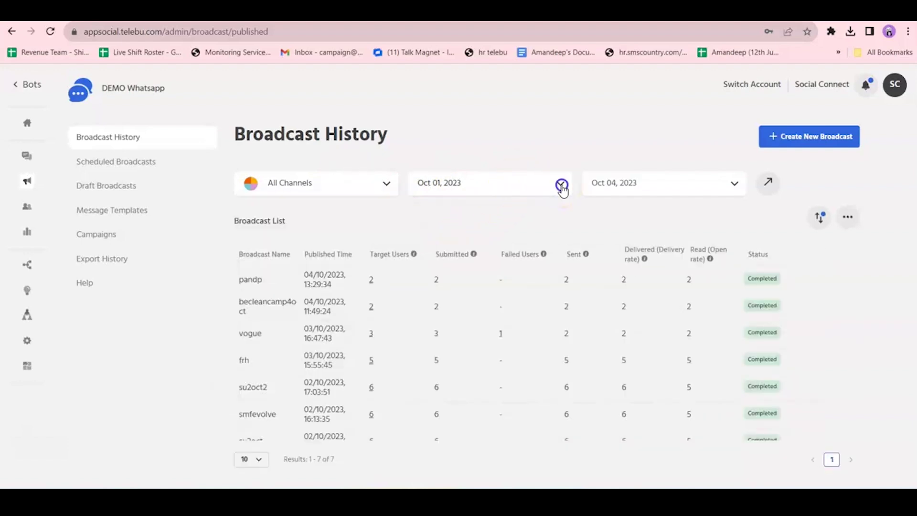
{"action": "left_click", "coordinate": [562, 186]}
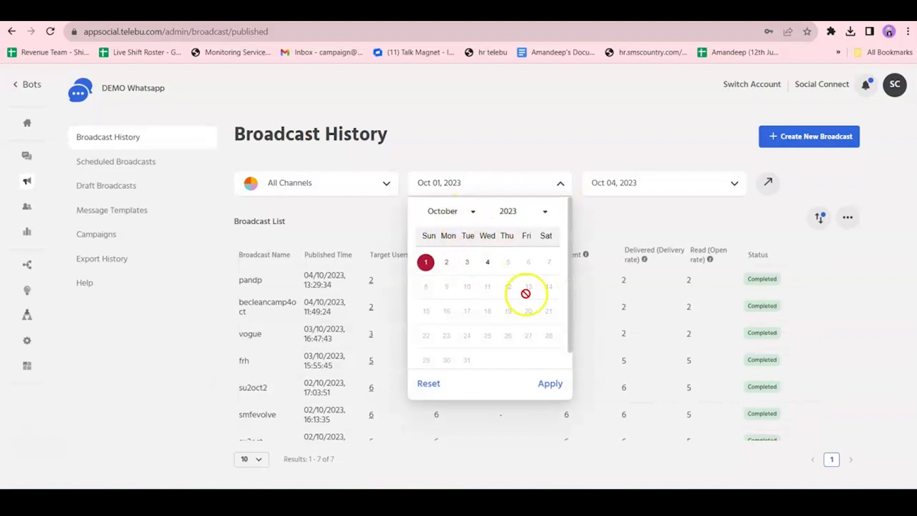
{"action": "left_click", "coordinate": [544, 384]}
{"action": "left_click", "coordinate": [661, 184]}
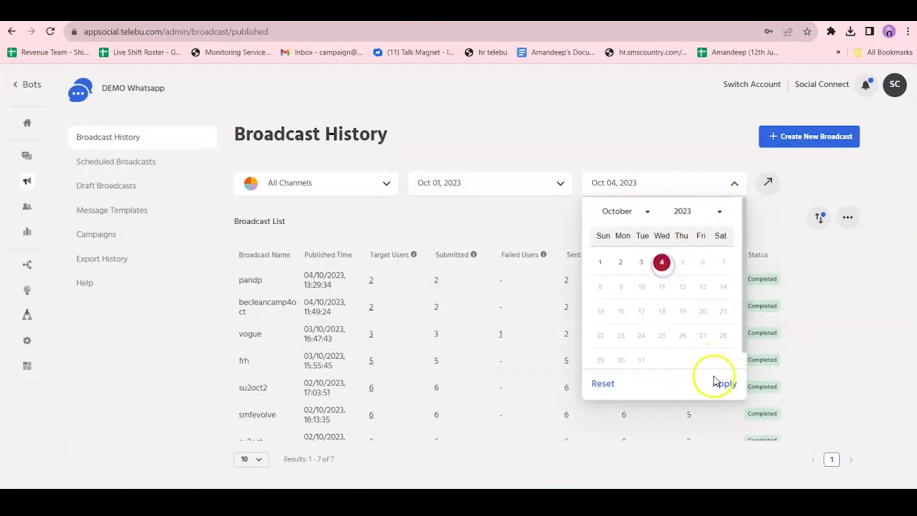
{"action": "left_click", "coordinate": [718, 387]}
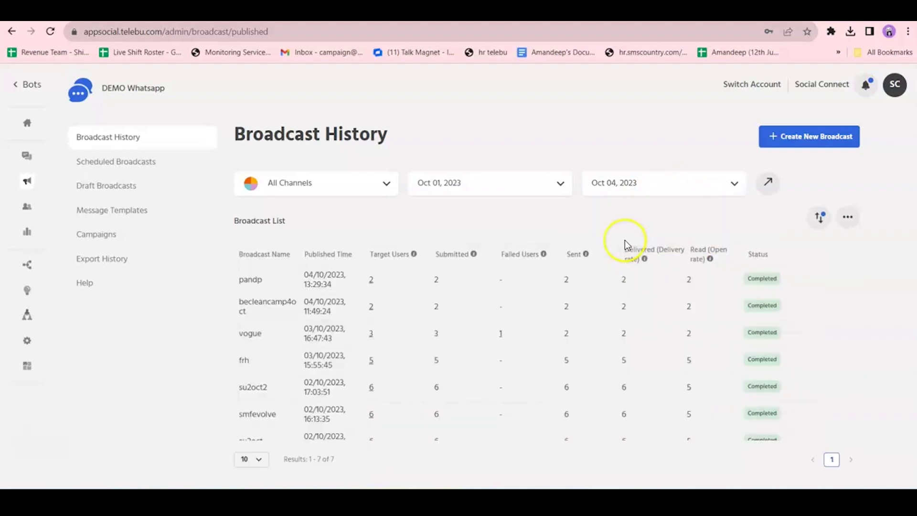
- Examine the broadcast list's names, published times, and the target, submitted, failed, sent, delivered and read columns
{"action": "scroll", "coordinate": [409, 351], "scroll_direction": "down", "scroll_amount": 1}
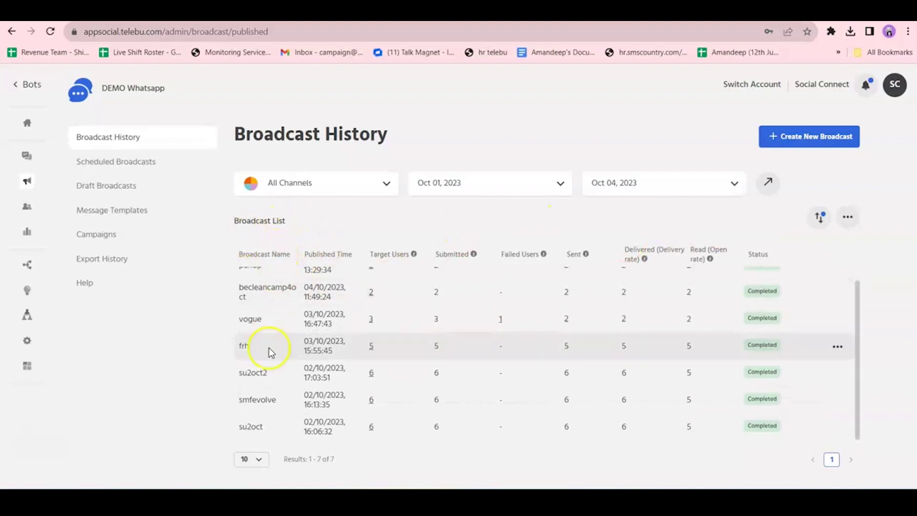
{"action": "scroll", "coordinate": [285, 331], "scroll_direction": "up", "scroll_amount": 1}
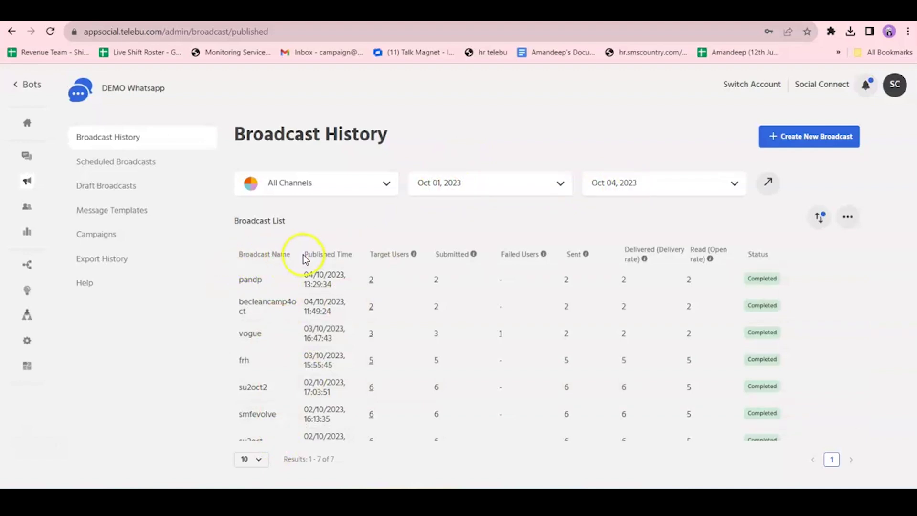
{"action": "left_click_drag", "start_coordinate": [306, 273], "coordinate": [331, 285]}
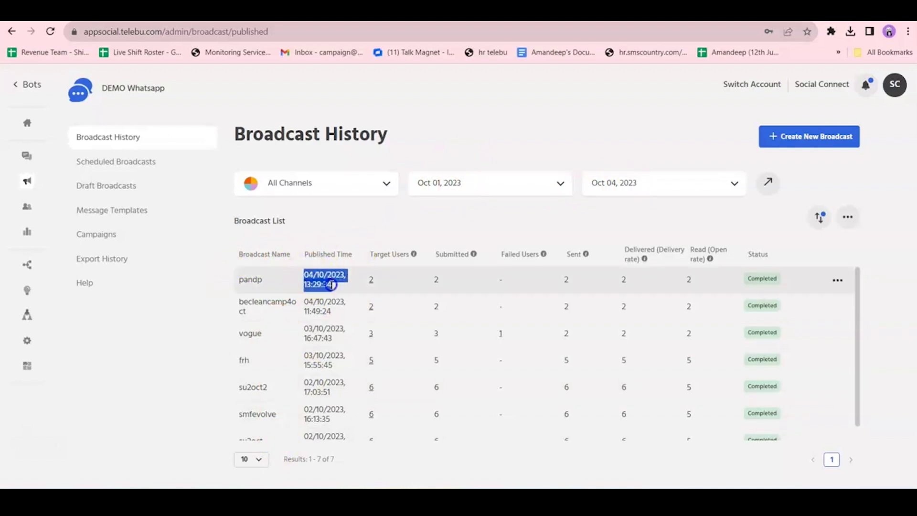
{"action": "left_click_drag", "start_coordinate": [368, 250], "coordinate": [420, 257]}
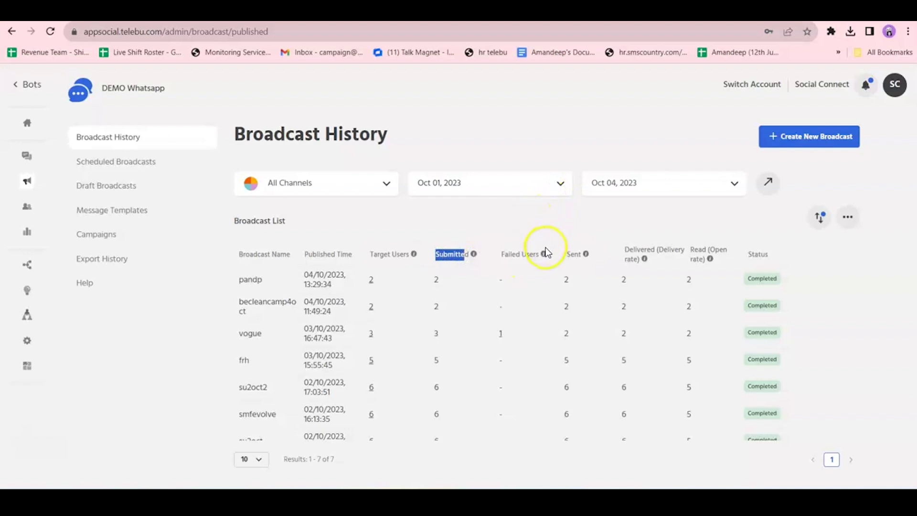
{"action": "mouse_move", "coordinate": [545, 256]}
{"action": "mouse_move", "coordinate": [590, 259]}
{"action": "left_click", "coordinate": [659, 215]}
{"action": "left_click_drag", "start_coordinate": [655, 234], "coordinate": [716, 266]}
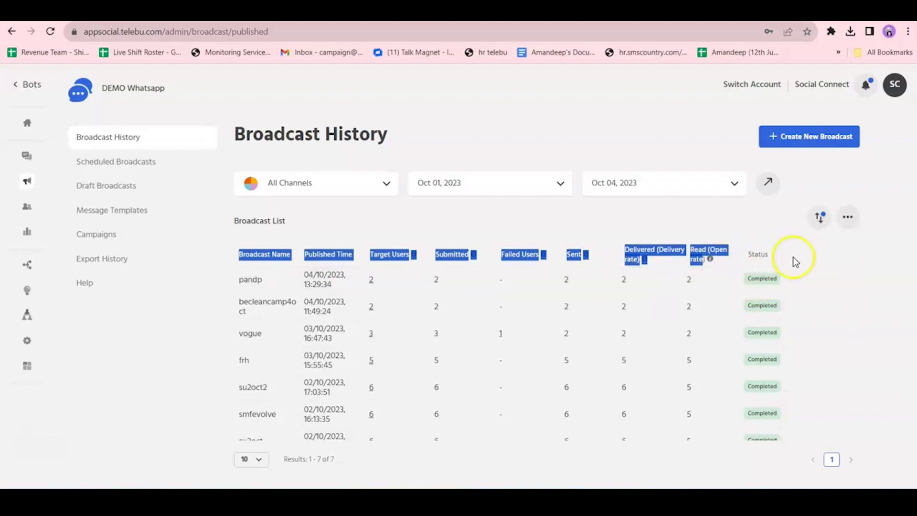
- Sort the broadcast list by latest published first and look through the entries
{"action": "left_click", "coordinate": [818, 221]}
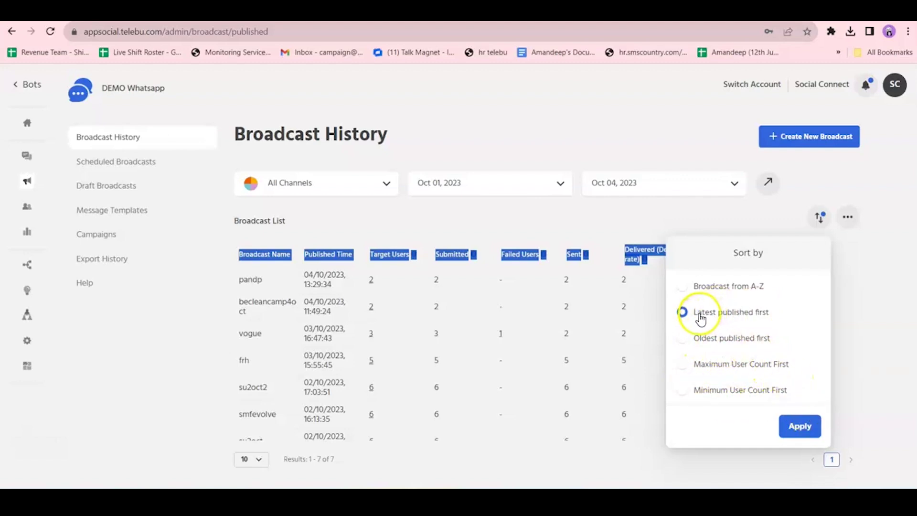
{"action": "left_click", "coordinate": [796, 427]}
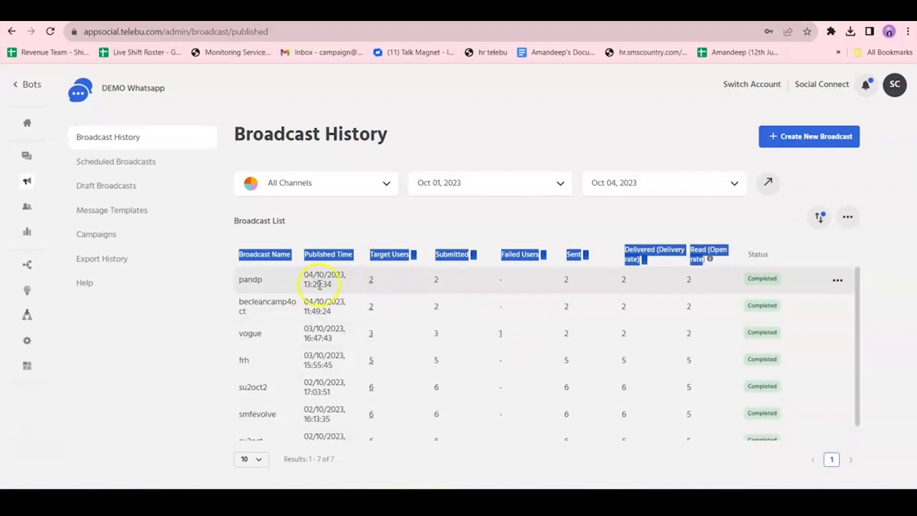
{"action": "scroll", "coordinate": [330, 284], "scroll_direction": "down", "scroll_amount": 1}
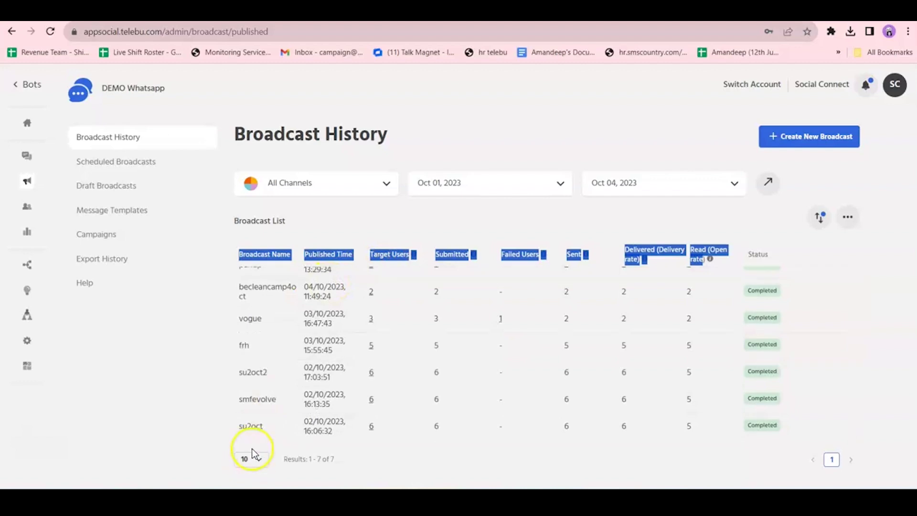
{"action": "left_click", "coordinate": [848, 218]}
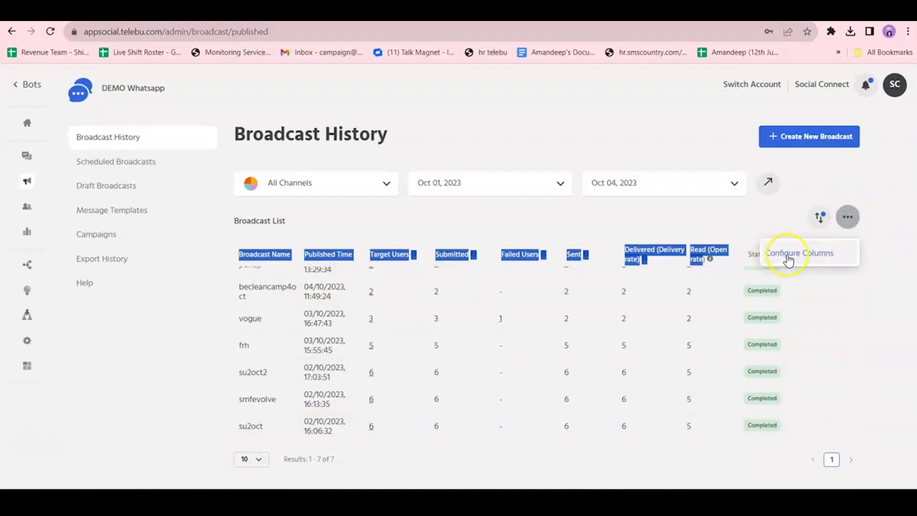
{"action": "left_click", "coordinate": [651, 221]}
{"action": "scroll", "coordinate": [270, 282], "scroll_direction": "up", "scroll_amount": 1}
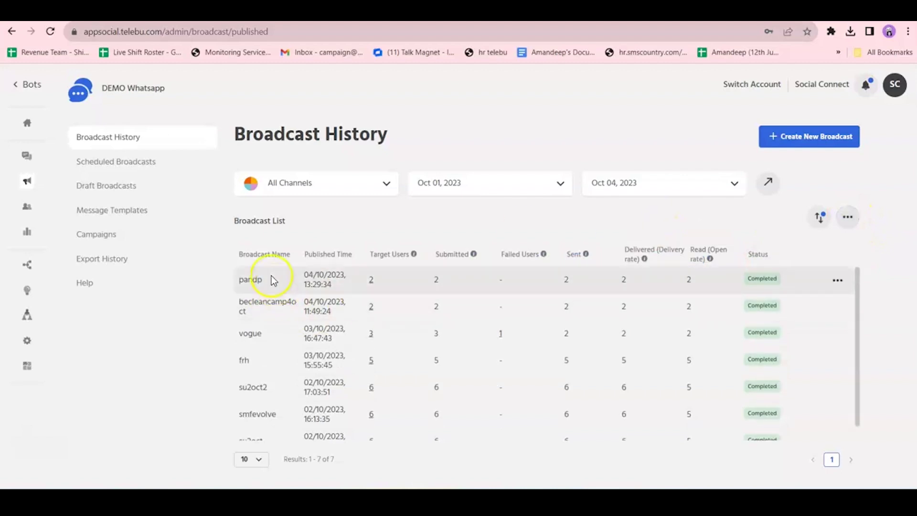
{"action": "left_click_drag", "start_coordinate": [236, 255], "coordinate": [708, 262]}
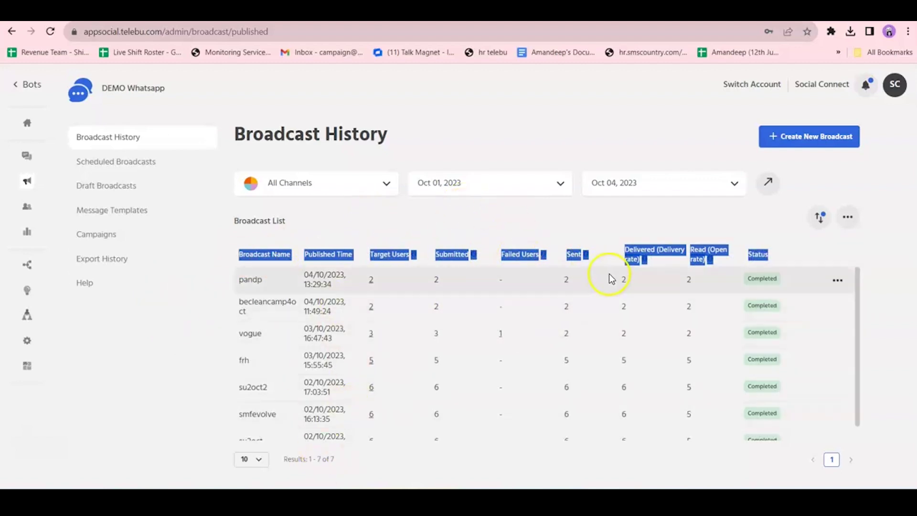
- In the broadcast list's column configuration, deselect Failed Users and select Click Rate
{"action": "left_click", "coordinate": [847, 230]}
{"action": "left_click", "coordinate": [810, 256]}
{"action": "scroll", "coordinate": [492, 286], "scroll_direction": "down", "scroll_amount": 3}
{"action": "scroll", "coordinate": [496, 271], "scroll_direction": "up", "scroll_amount": 3}
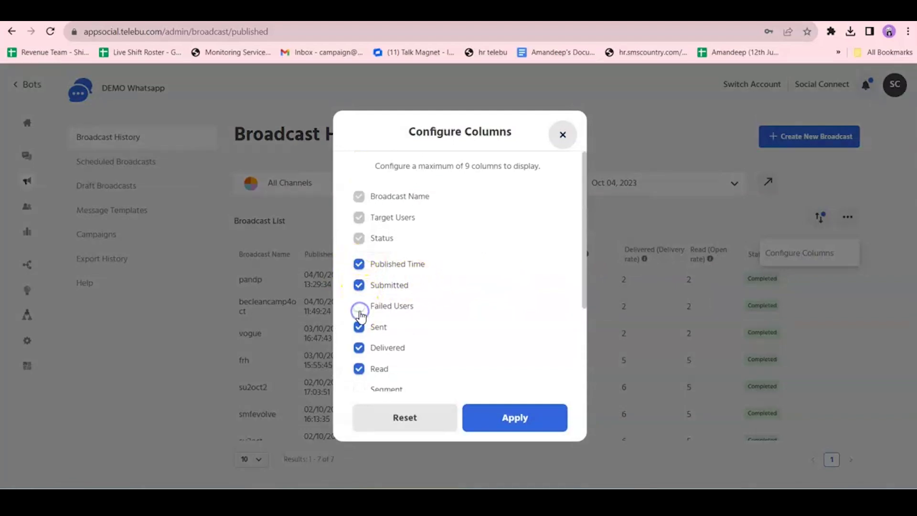
{"action": "scroll", "coordinate": [361, 312], "scroll_direction": "down", "scroll_amount": 3}
{"action": "left_click", "coordinate": [361, 348]}
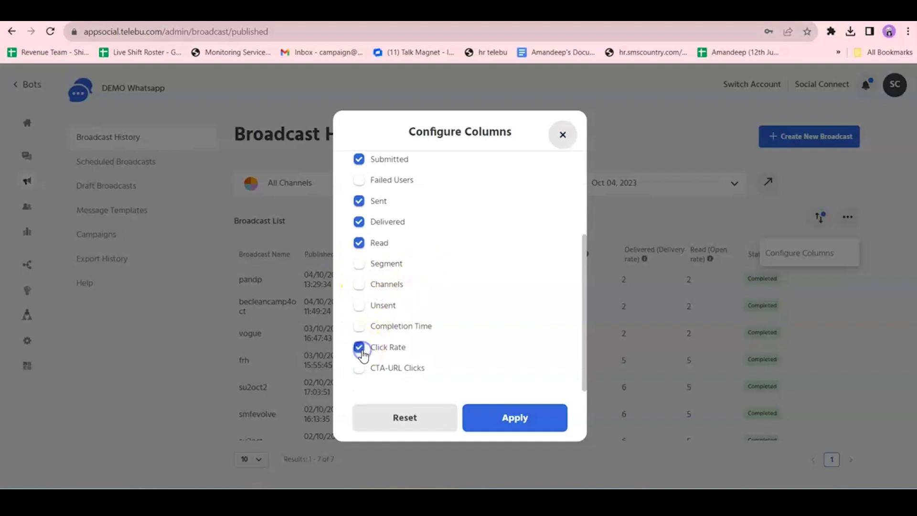
- Replace the Submitted column with Unsent and apply the column configuration to the broadcast list
{"action": "scroll", "coordinate": [361, 353], "scroll_direction": "up", "scroll_amount": 3}
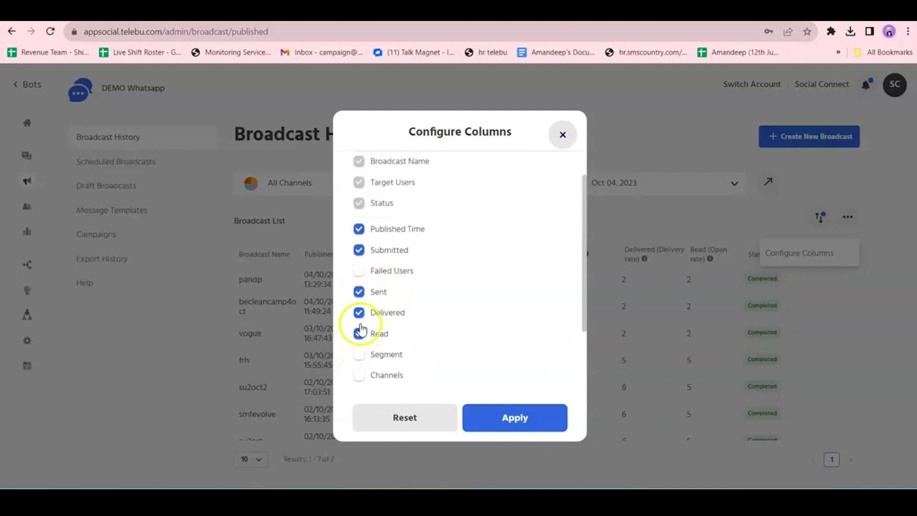
{"action": "left_click", "coordinate": [358, 249]}
{"action": "scroll", "coordinate": [362, 253], "scroll_direction": "down", "scroll_amount": 3}
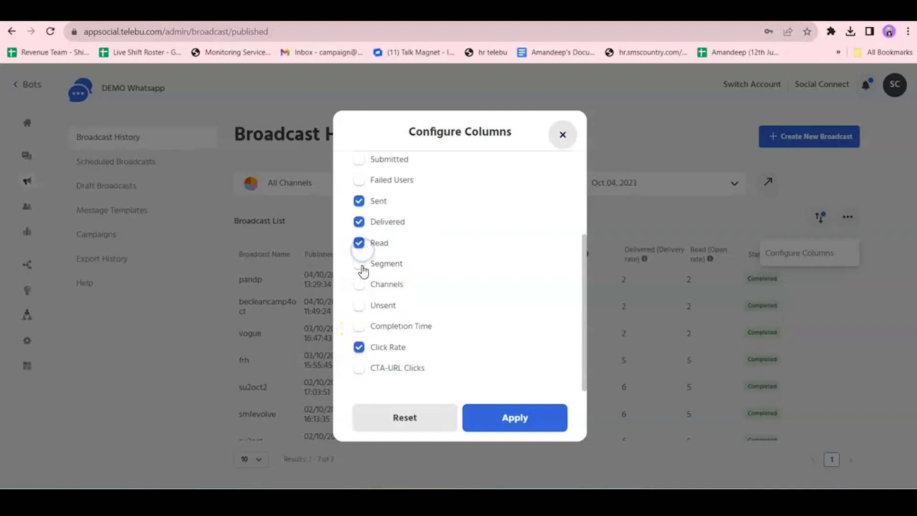
{"action": "left_click", "coordinate": [359, 305]}
{"action": "left_click", "coordinate": [359, 326]}
{"action": "left_click", "coordinate": [503, 417]}
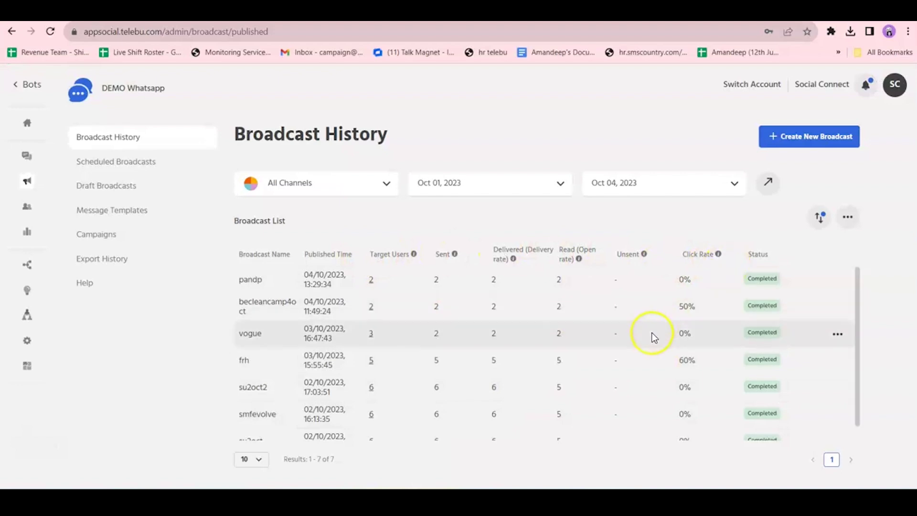
- Review the selected columns in the broadcast list's column configuration and apply them again
{"action": "scroll", "coordinate": [664, 330], "scroll_direction": "down", "scroll_amount": 1}
{"action": "scroll", "coordinate": [492, 324], "scroll_direction": "up", "scroll_amount": 1}
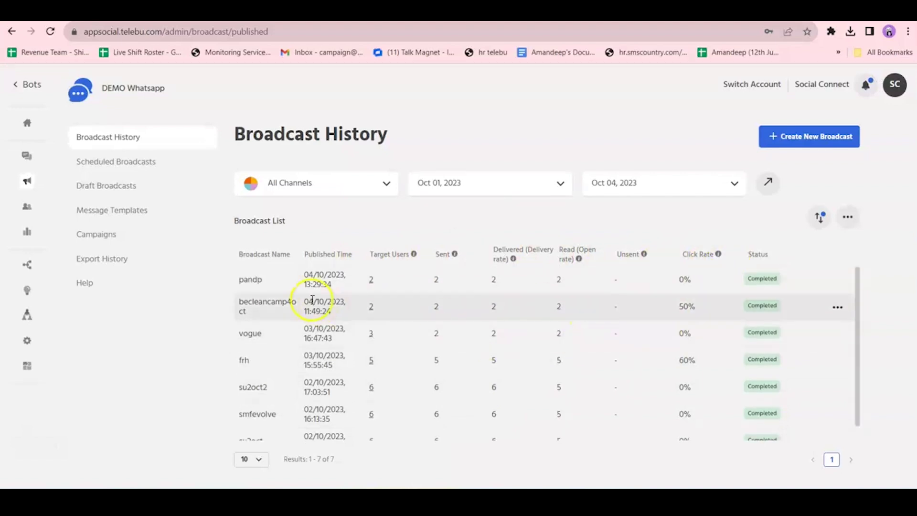
{"action": "left_click", "coordinate": [847, 217]}
{"action": "left_click", "coordinate": [821, 252]}
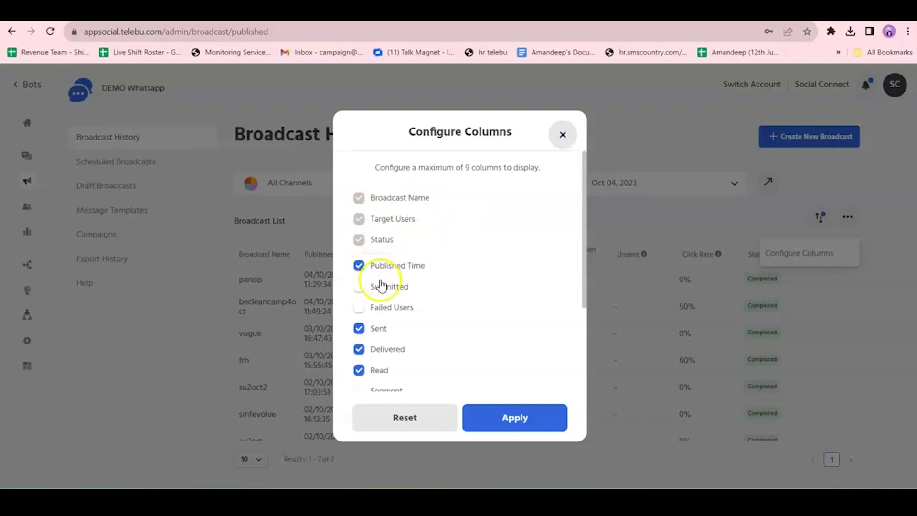
{"action": "scroll", "coordinate": [378, 296], "scroll_direction": "down", "scroll_amount": 3}
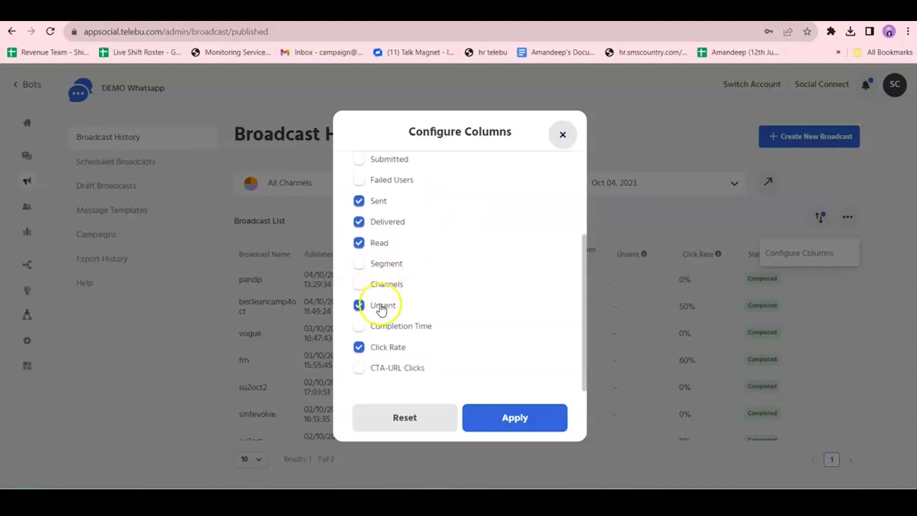
{"action": "left_click", "coordinate": [539, 417]}
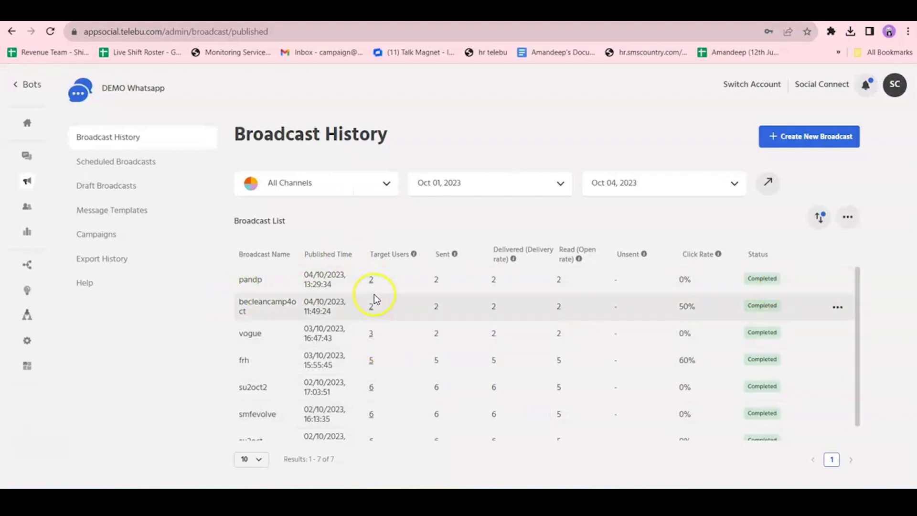
- Open the detailed view of the su2oct2 broadcast from the broadcast list
{"action": "scroll", "coordinate": [377, 294], "scroll_direction": "down", "scroll_amount": 1}
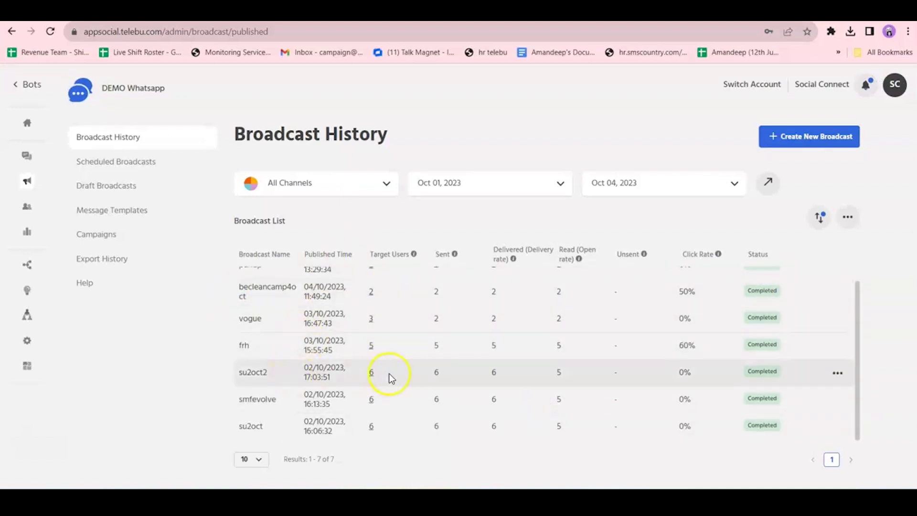
{"action": "left_click", "coordinate": [843, 373]}
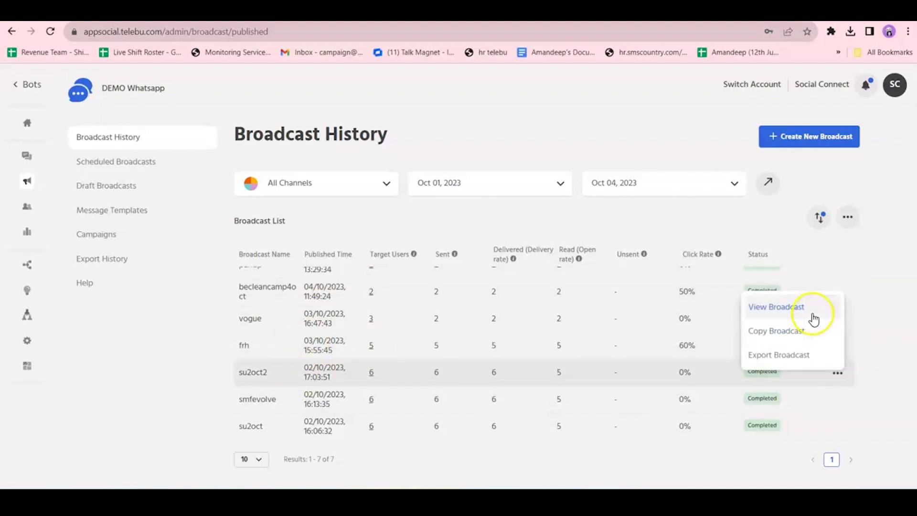
{"action": "left_click", "coordinate": [812, 315]}
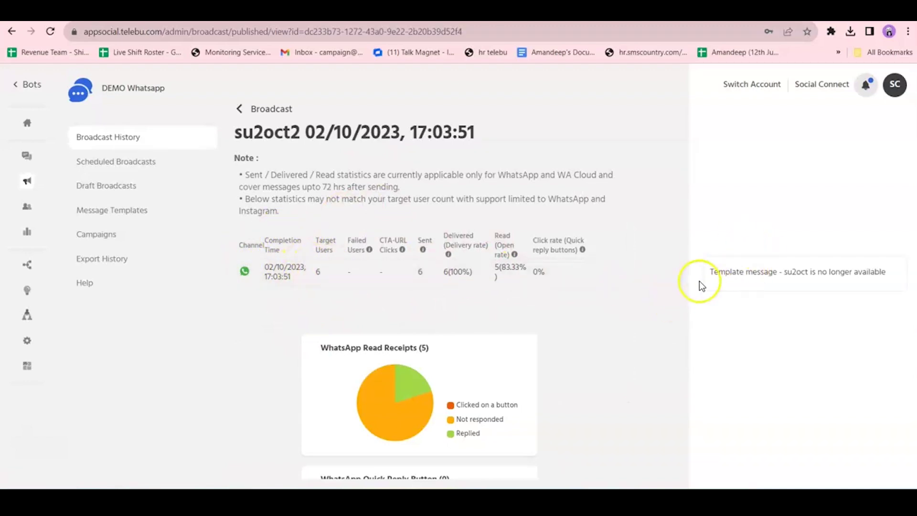
- Examine the broadcast's WhatsApp Read Receipts and Quick Reply Button charts, and return to the broadcast list
{"action": "mouse_move", "coordinate": [382, 413]}
{"action": "scroll", "coordinate": [375, 416], "scroll_direction": "down", "scroll_amount": 2}
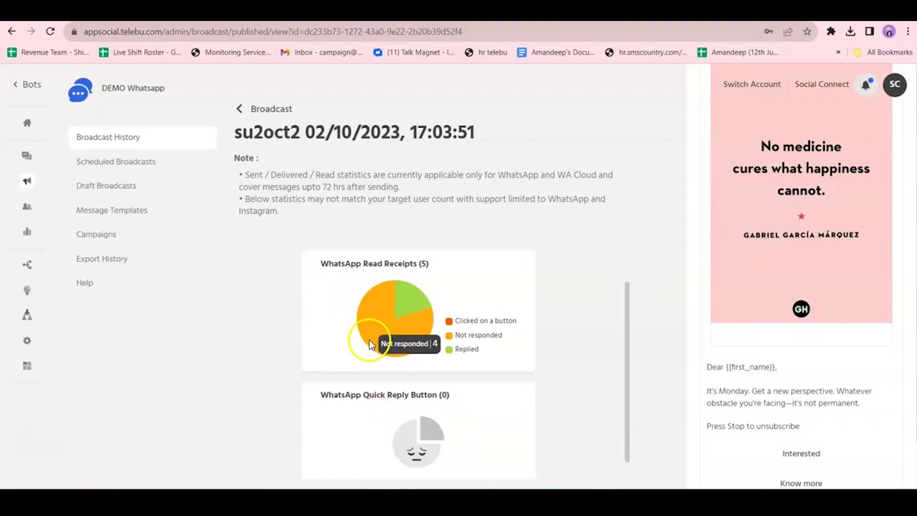
{"action": "mouse_move", "coordinate": [408, 299]}
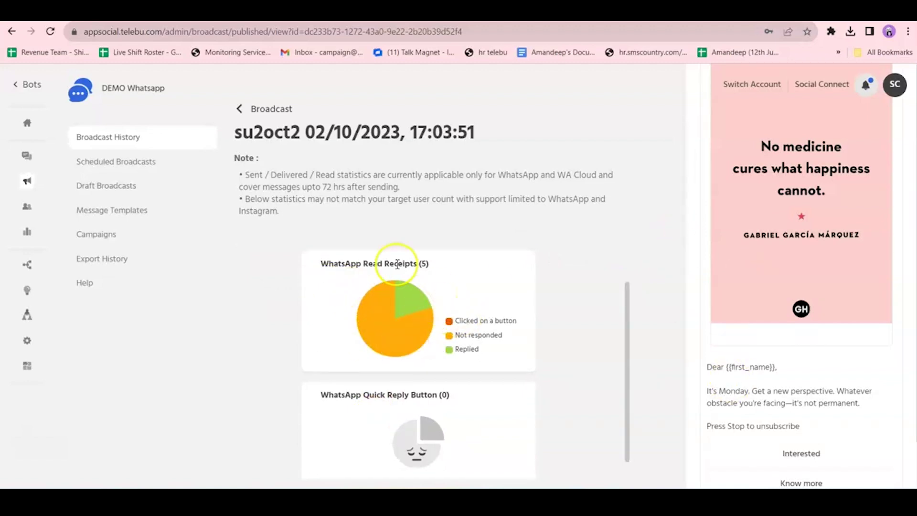
{"action": "scroll", "coordinate": [465, 249], "scroll_direction": "down", "scroll_amount": 1}
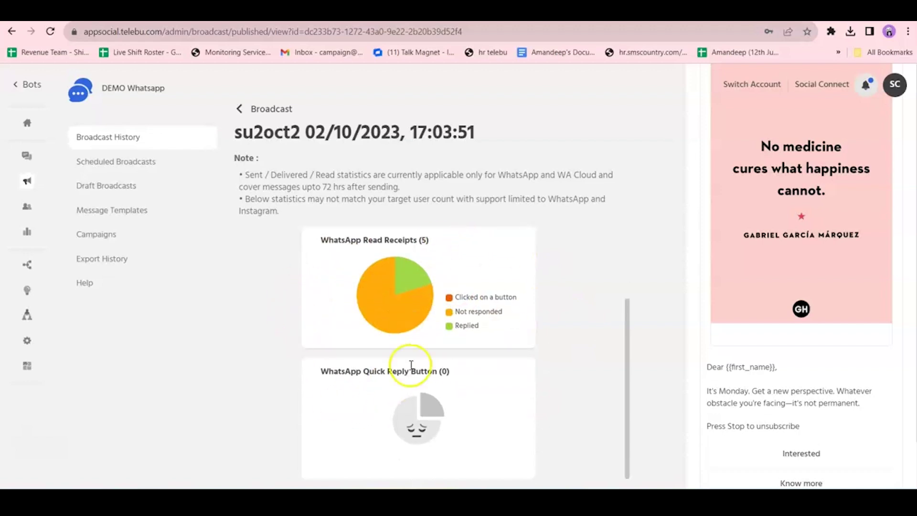
{"action": "left_click", "coordinate": [242, 112]}
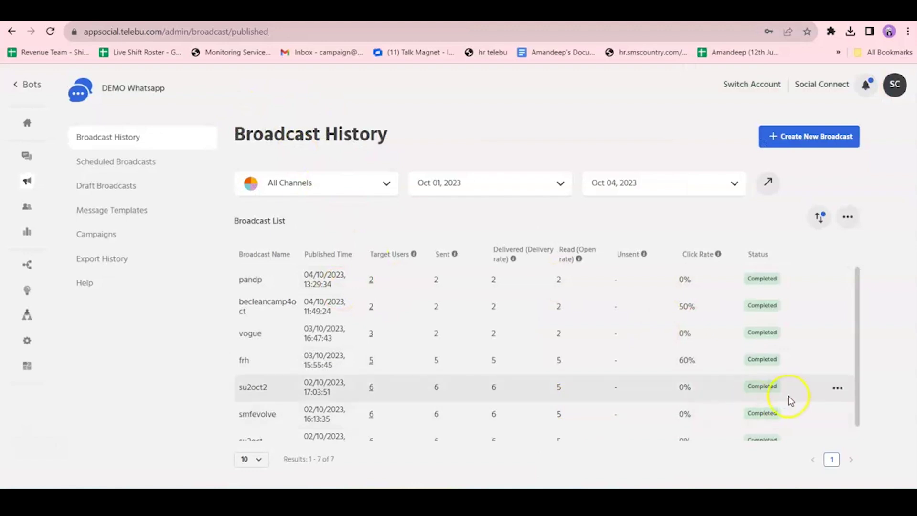
- Export the su2oct2 broadcast from the broadcast list and open the downloaded BroadcastsReport_103359 CSV file in Excel
{"action": "left_click", "coordinate": [835, 389]}
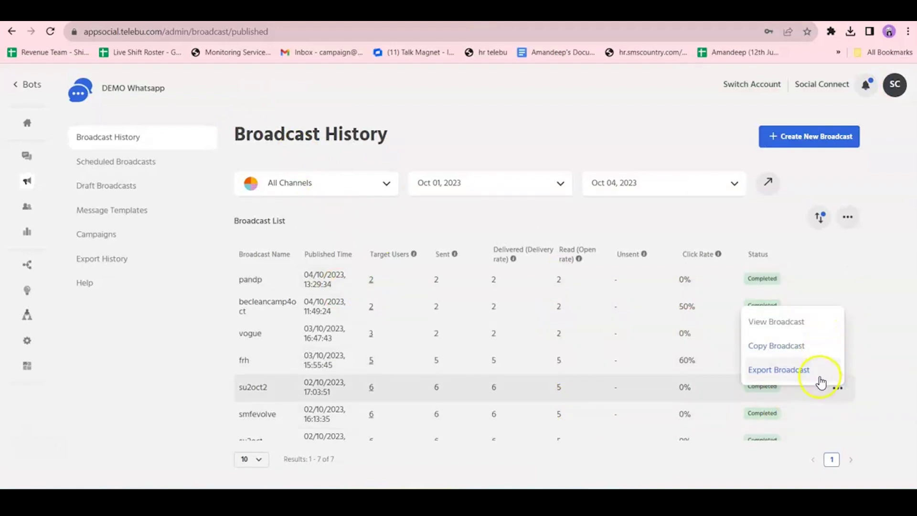
{"action": "left_click", "coordinate": [791, 371]}
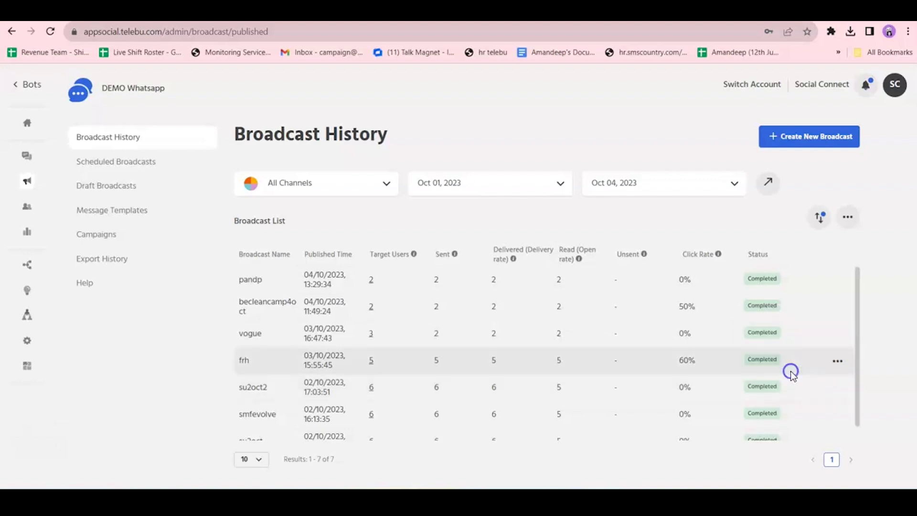
{"action": "left_click", "coordinate": [851, 34]}
{"action": "left_click", "coordinate": [747, 92]}
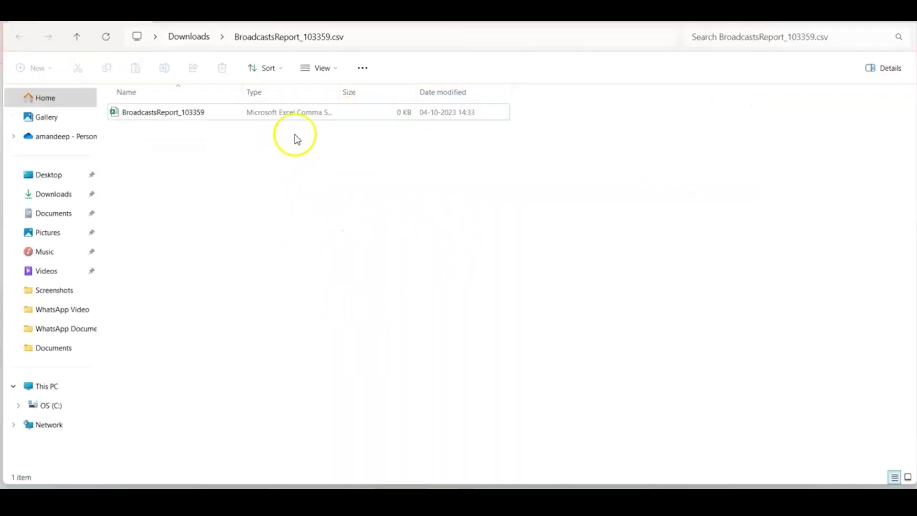
{"action": "left_click", "coordinate": [328, 117]}
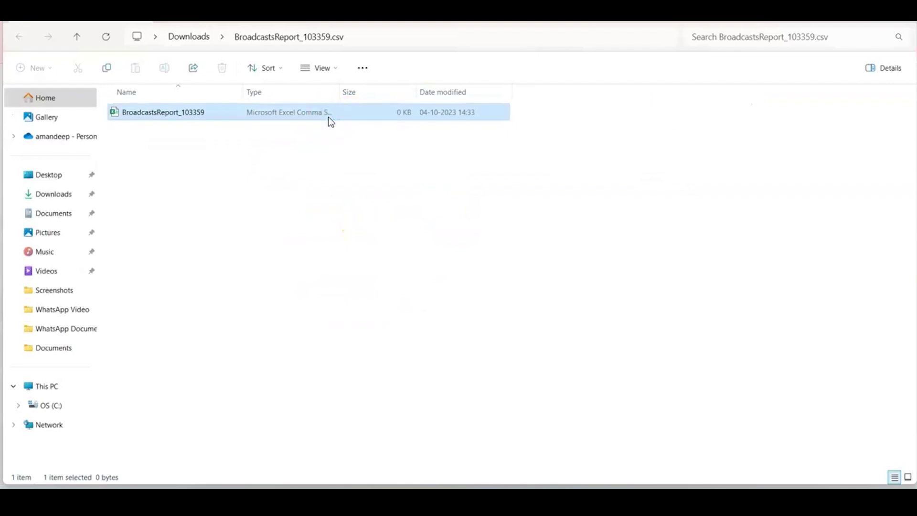
{"action": "double_click", "coordinate": [336, 117]}
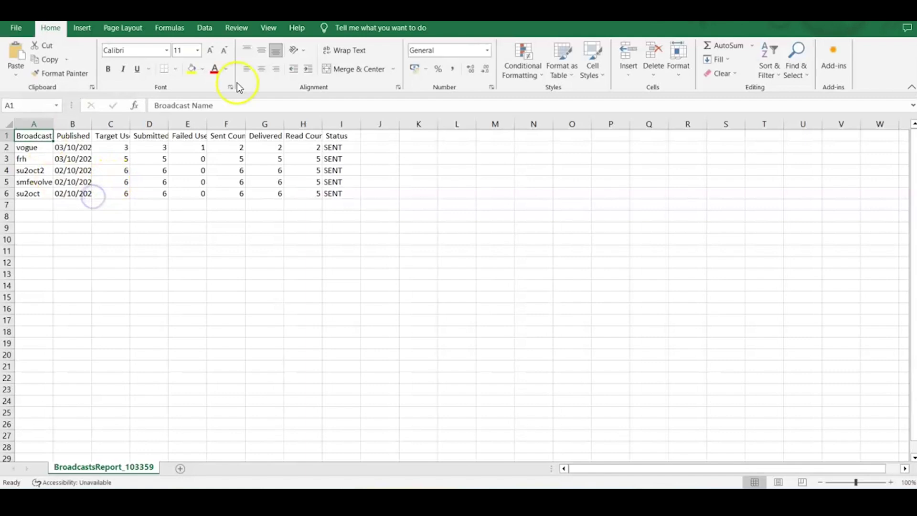
- Examine the exported report's broadcast names in column A and the remaining columns of the sheet
{"action": "left_click_drag", "start_coordinate": [27, 143], "coordinate": [32, 194]}
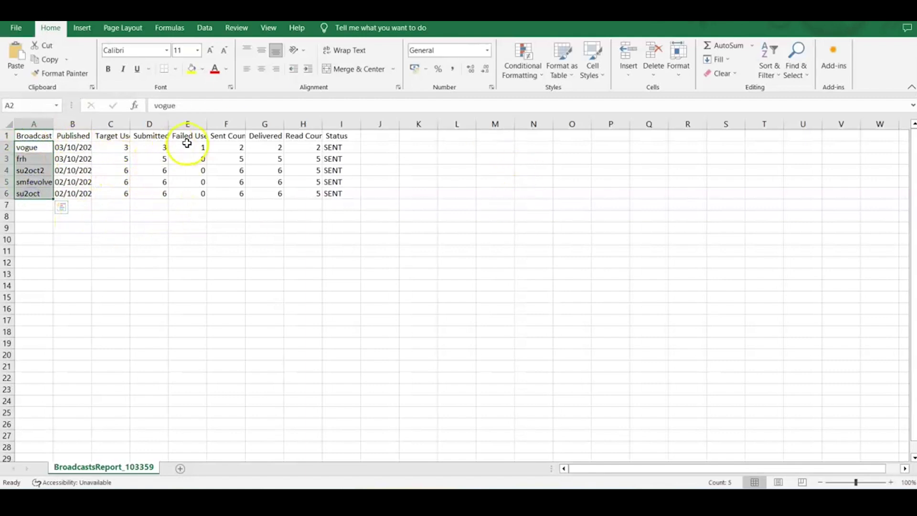
{"action": "left_click", "coordinate": [6, 126]}
{"action": "left_click", "coordinate": [307, 297]}
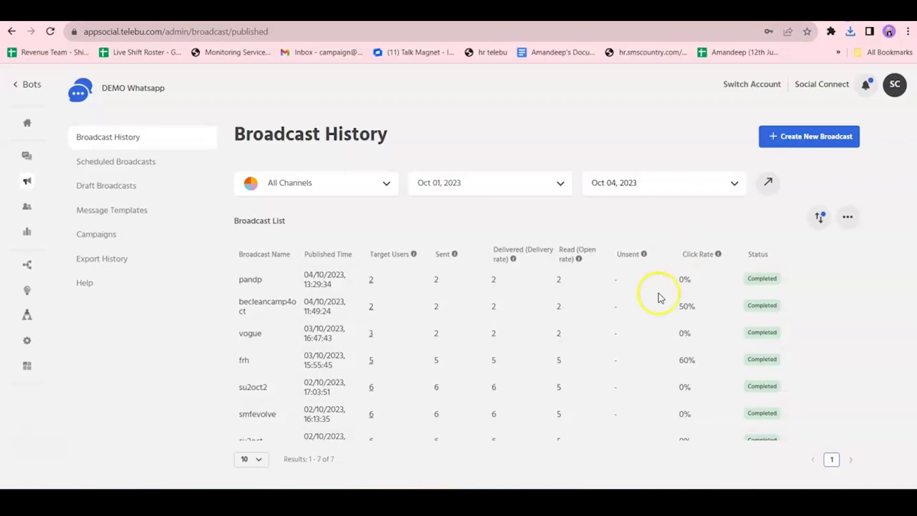
{"action": "scroll", "coordinate": [655, 297], "scroll_direction": "down", "scroll_amount": 1}
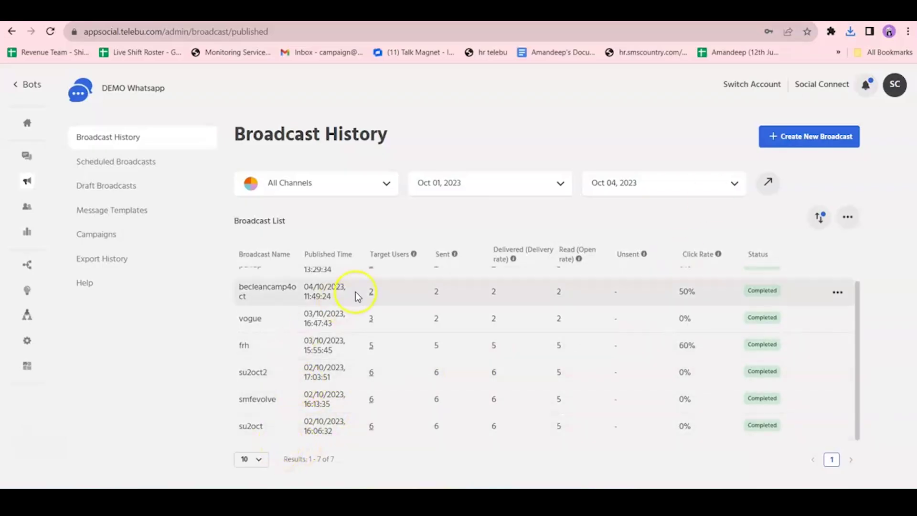
{"action": "scroll", "coordinate": [355, 291], "scroll_direction": "up", "scroll_amount": 1}
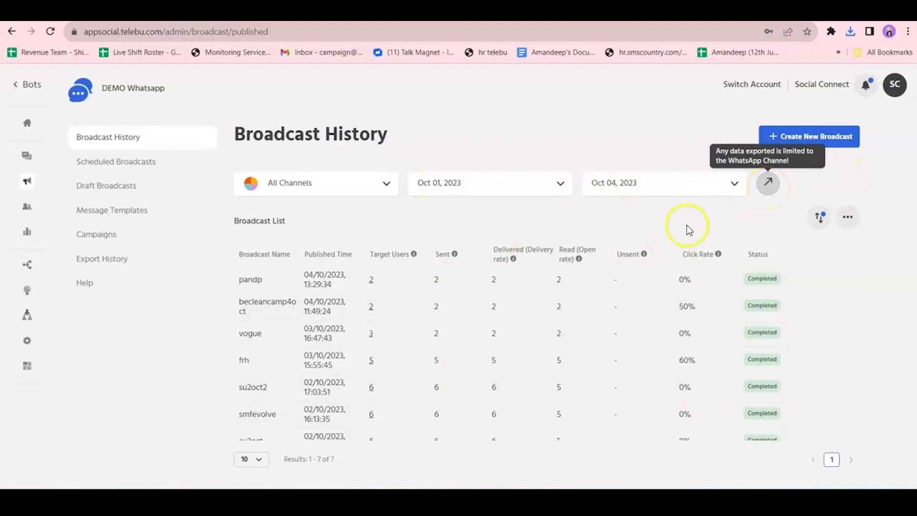
{"action": "scroll", "coordinate": [667, 280], "scroll_direction": "down", "scroll_amount": 1}
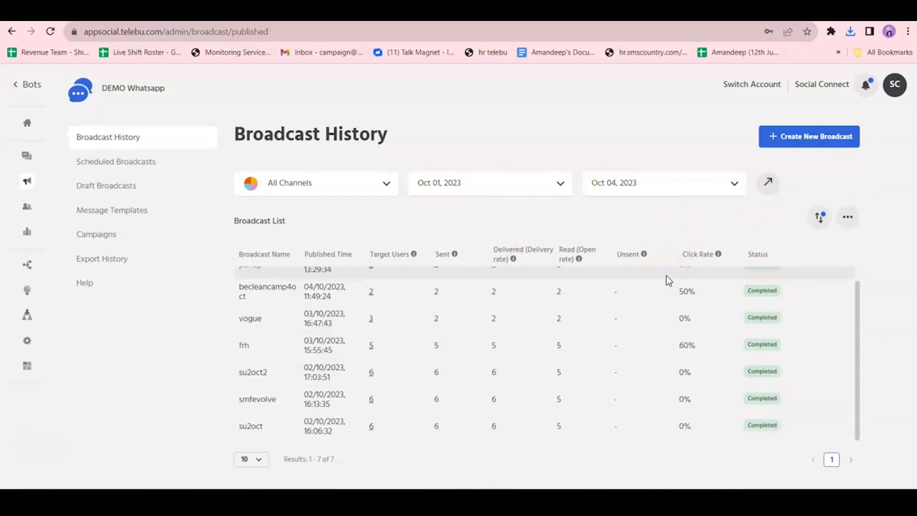
{"action": "left_click_drag", "start_coordinate": [243, 139], "coordinate": [387, 137]}
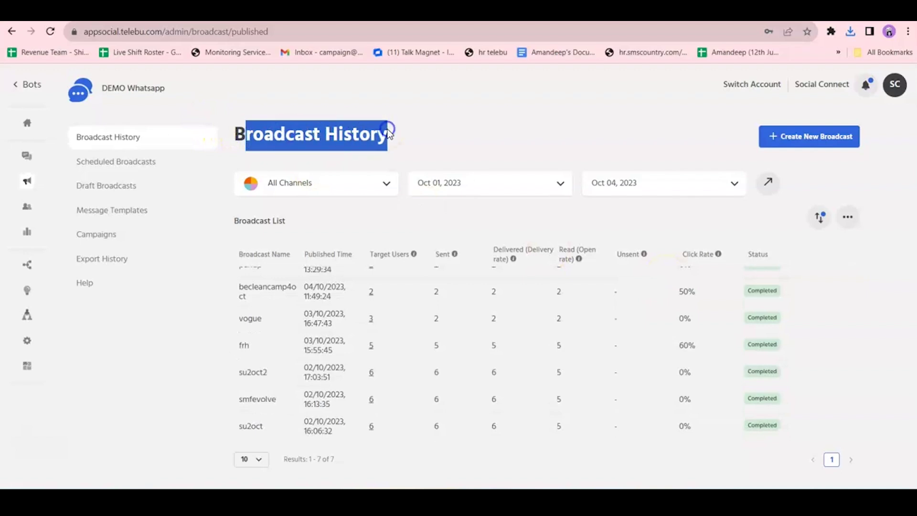